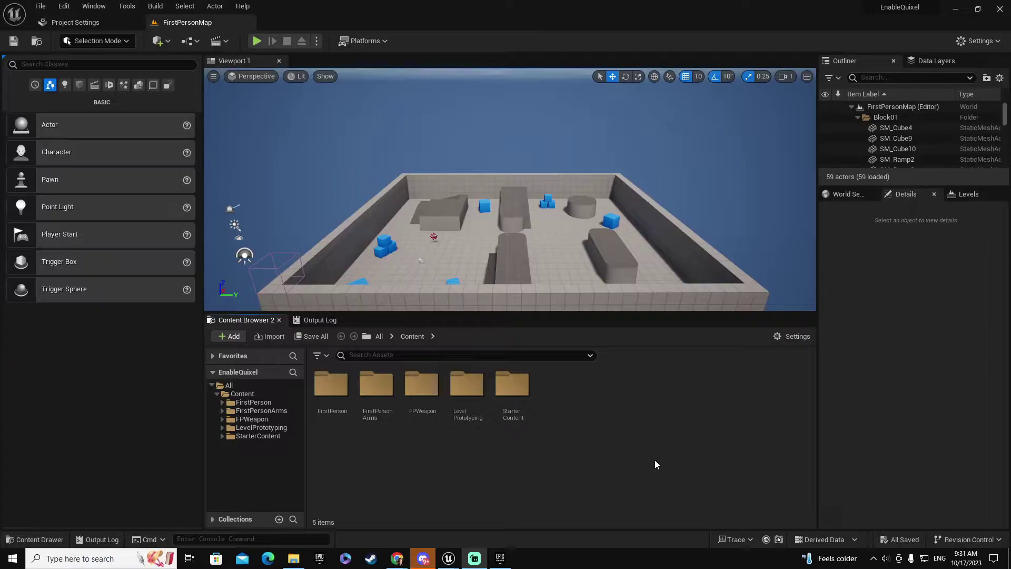
# - Look for Quixel content in the Add menu, then search the plugin list for Bridge
pyautogui.click(232, 338)
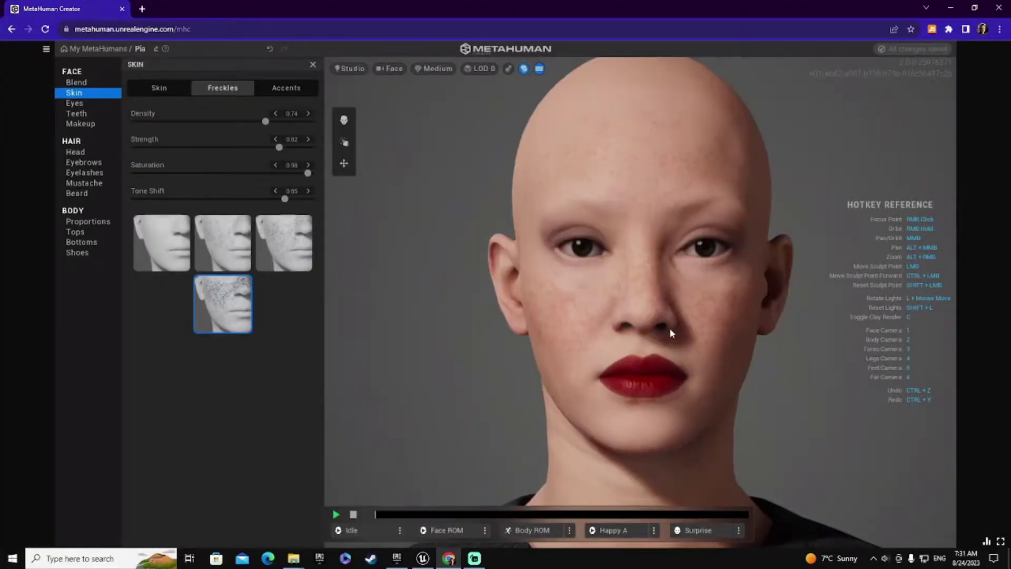
pyautogui.click(482, 70)
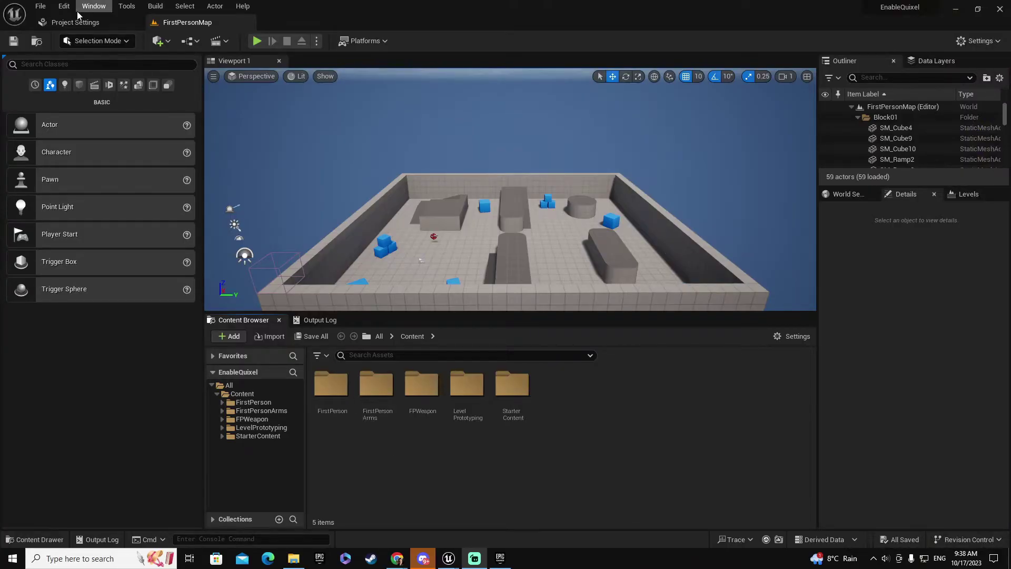
pyautogui.click(64, 7)
pyautogui.click(95, 169)
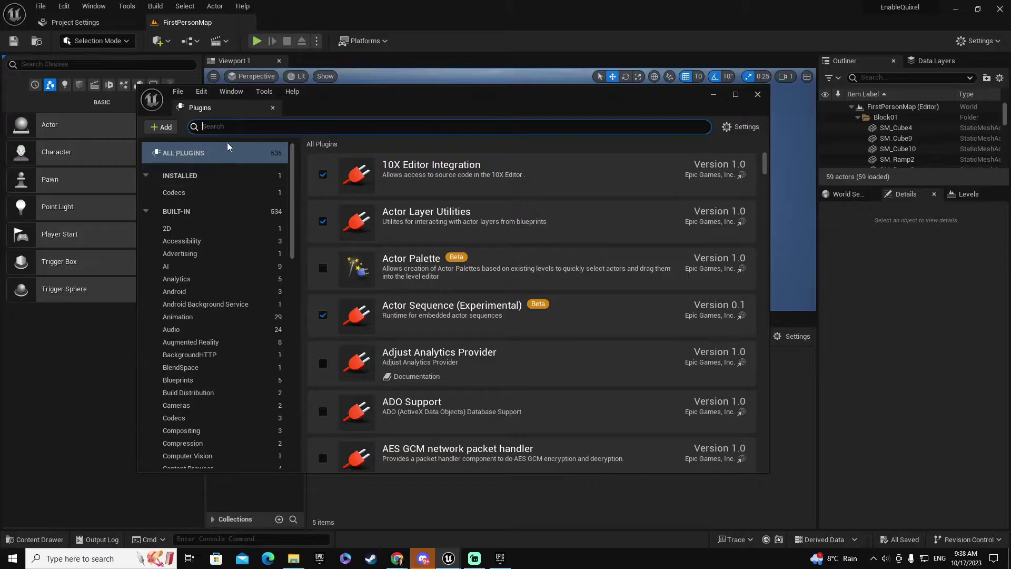
pyautogui.write('quixe')
pyautogui.write('l')
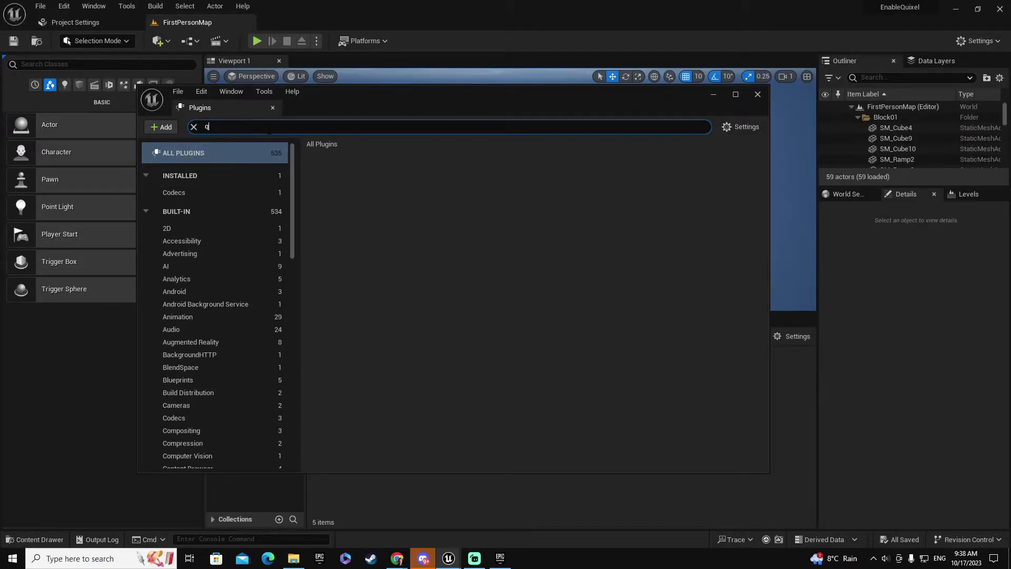
pyautogui.press('BackSpace')
pyautogui.write('b')
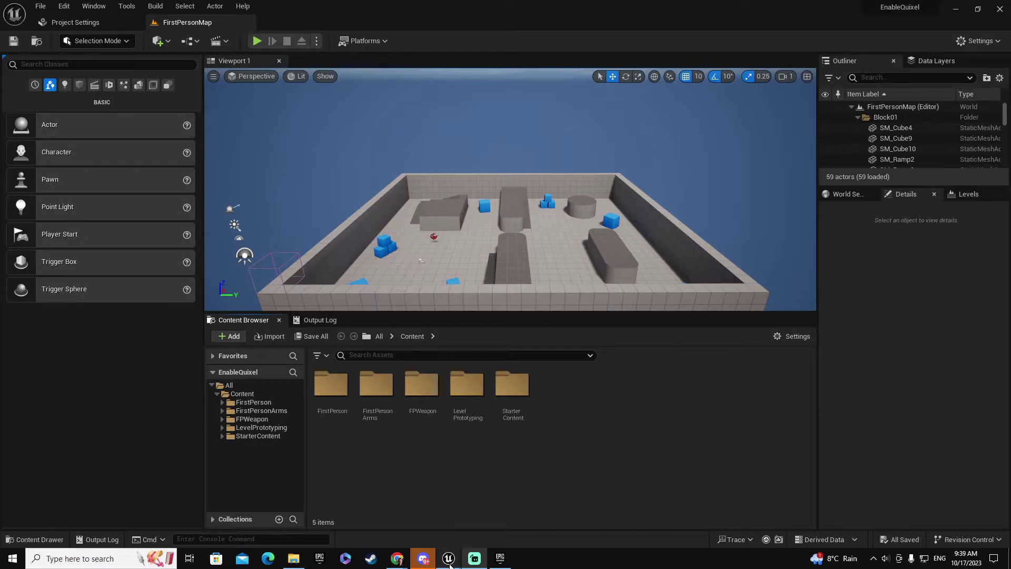
# - Install Quixel Bridge from the Epic Games Launcher vault into engine version 5.3
pyautogui.click(501, 558)
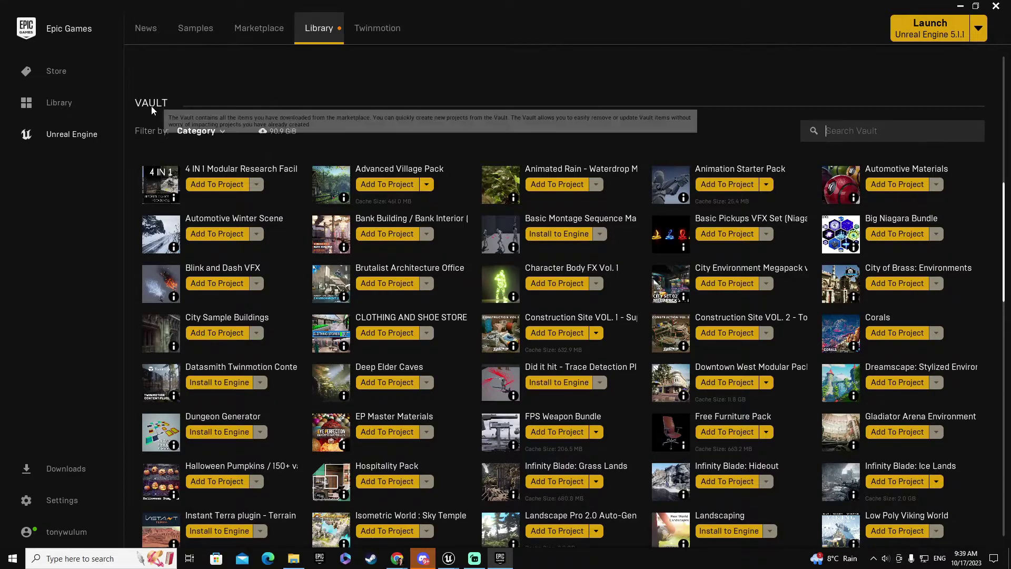
pyautogui.click(220, 133)
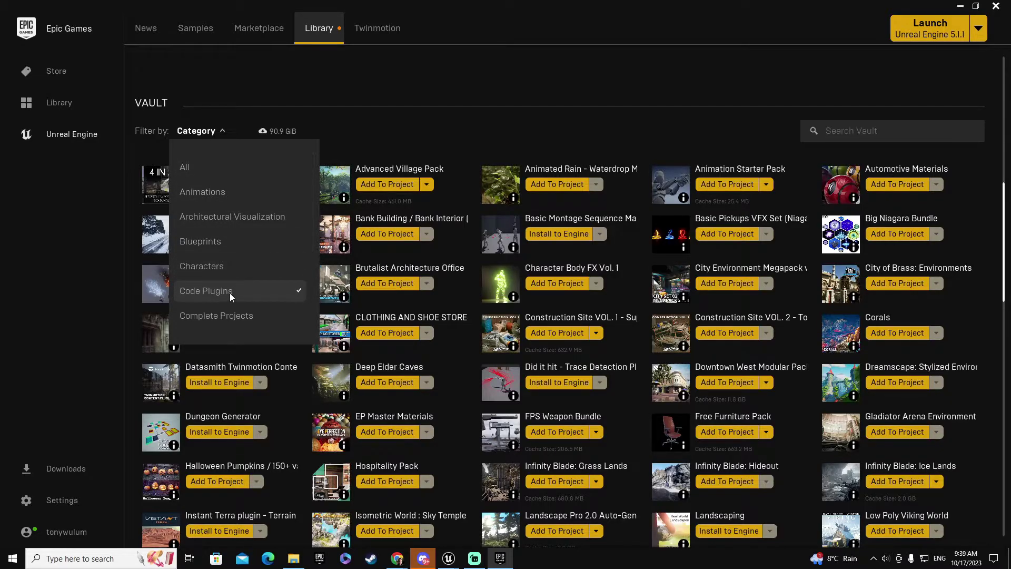
pyautogui.click(872, 130)
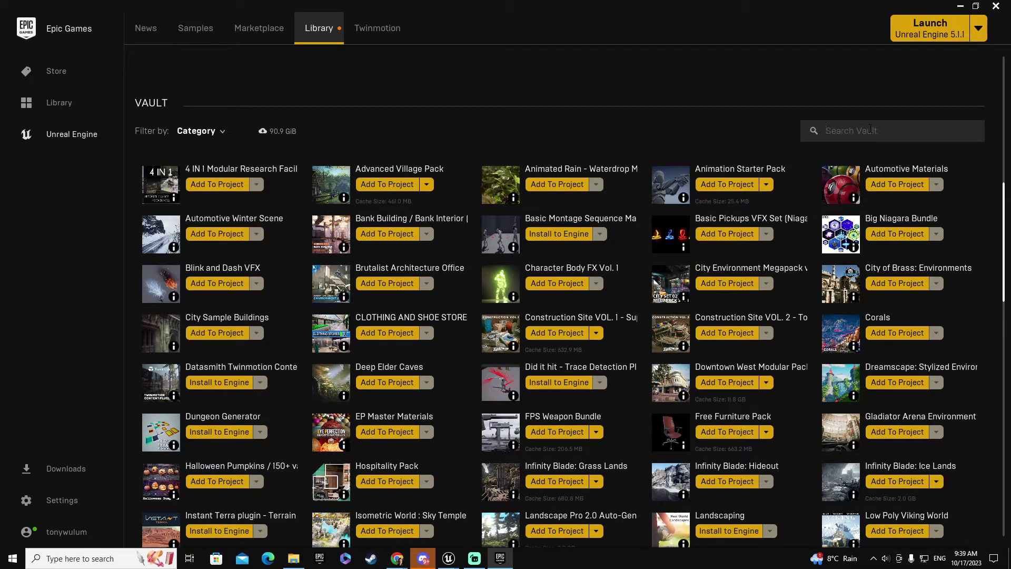
pyautogui.write('b')
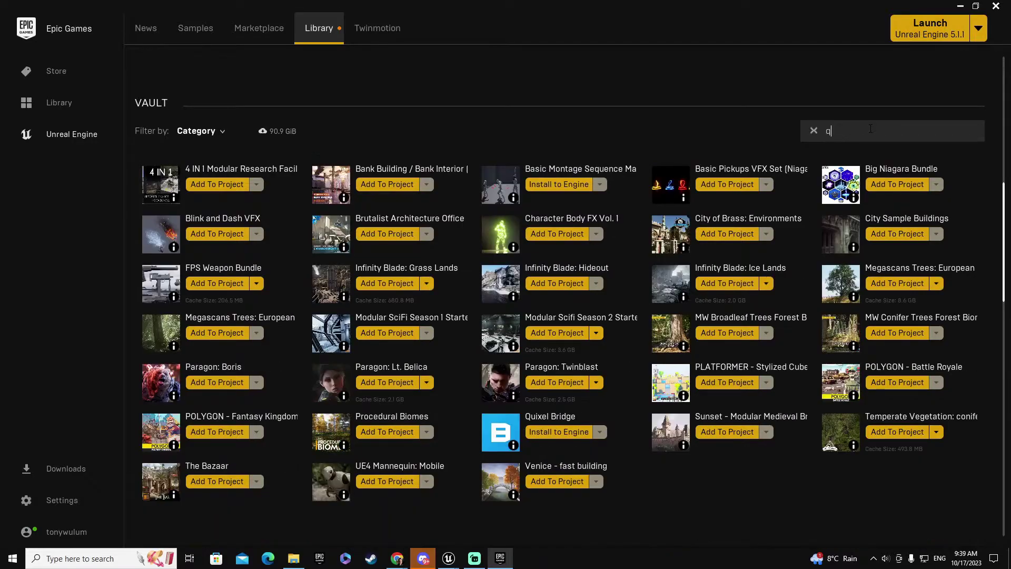
pyautogui.write('l')
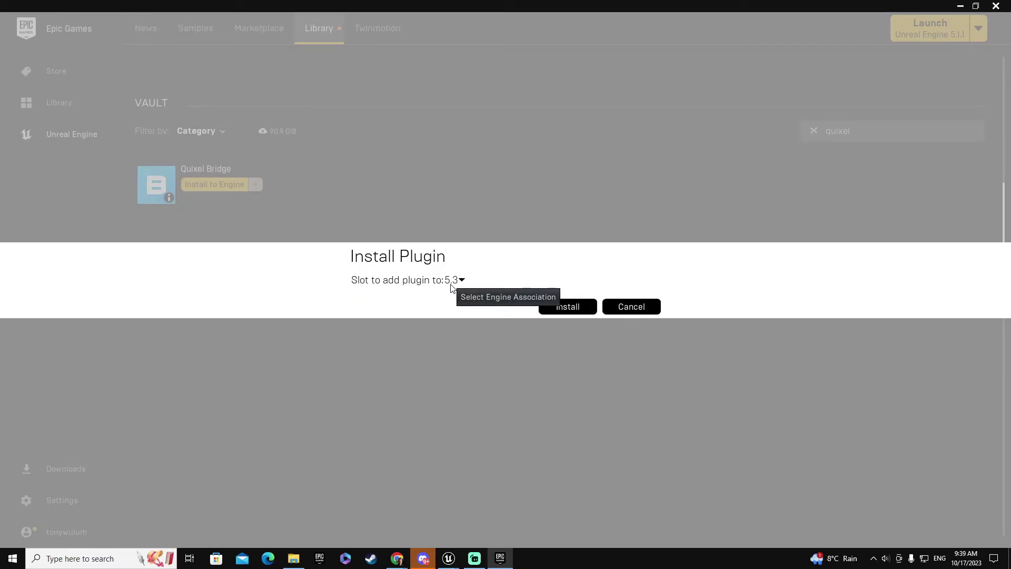
pyautogui.click(572, 309)
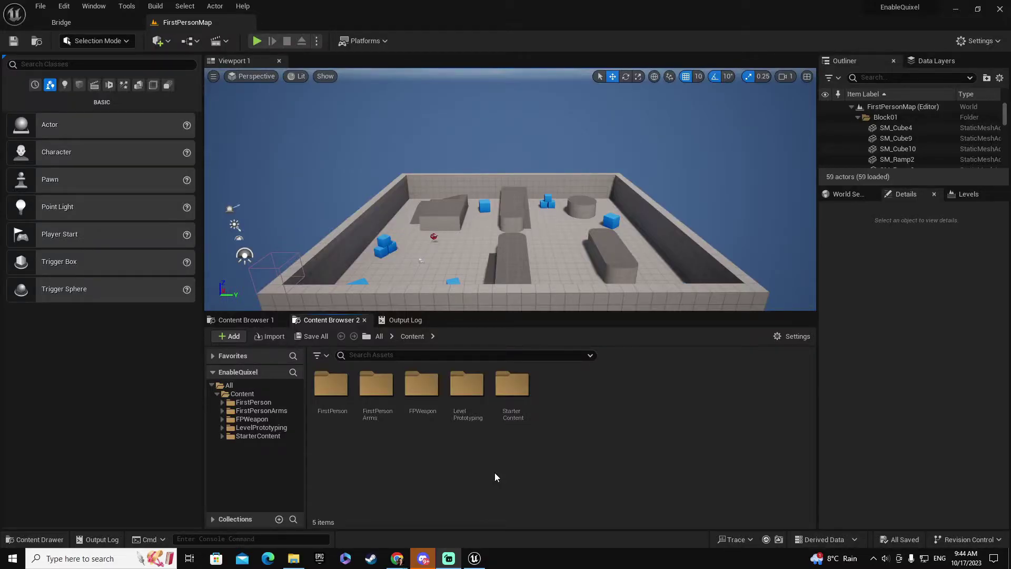
# - Confirm the Bridge plugin is enabled in the plugin list, then reopen the Add menu for Quixel content
pyautogui.click(235, 336)
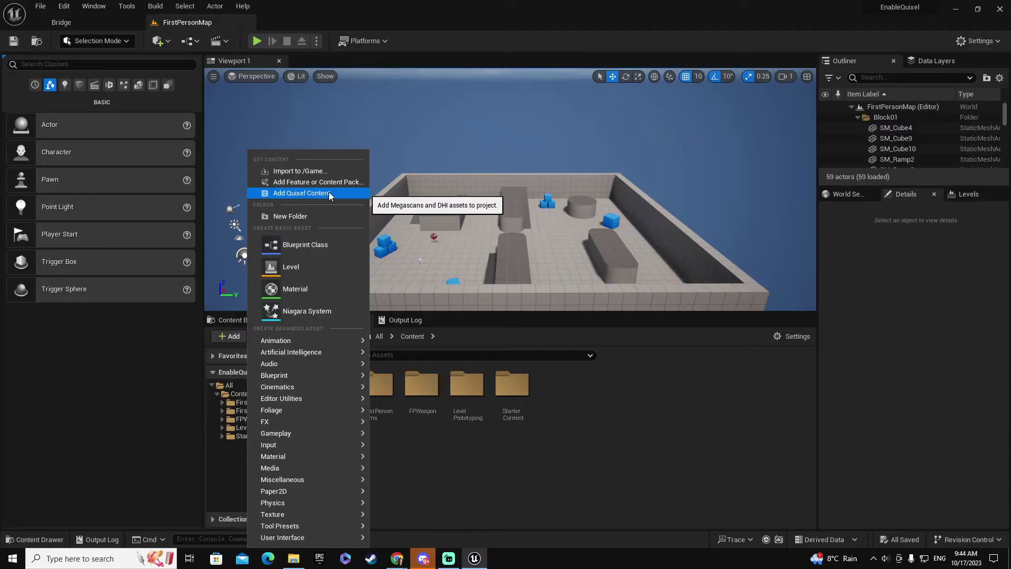
pyautogui.click(482, 482)
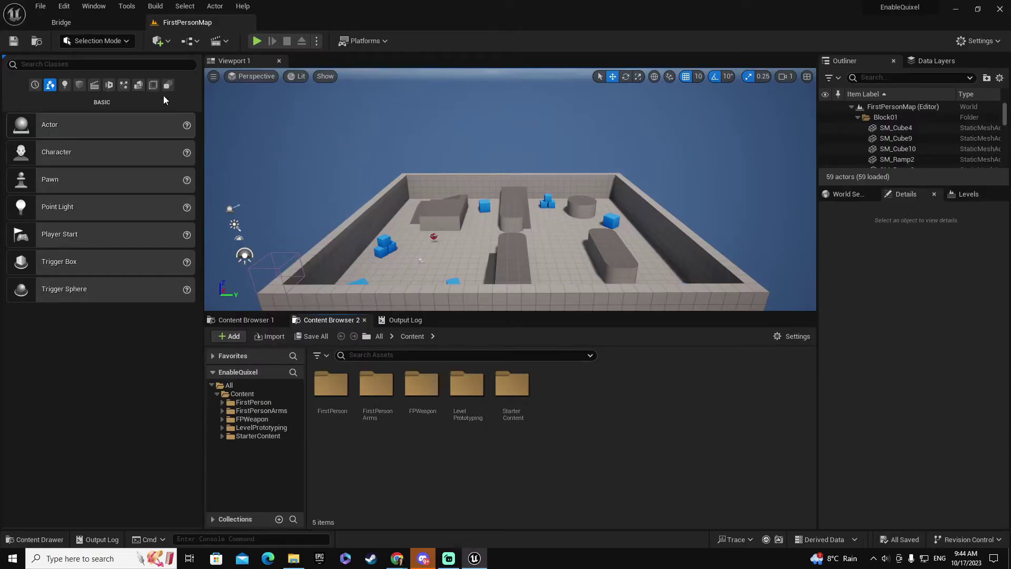
pyautogui.click(67, 10)
pyautogui.click(99, 169)
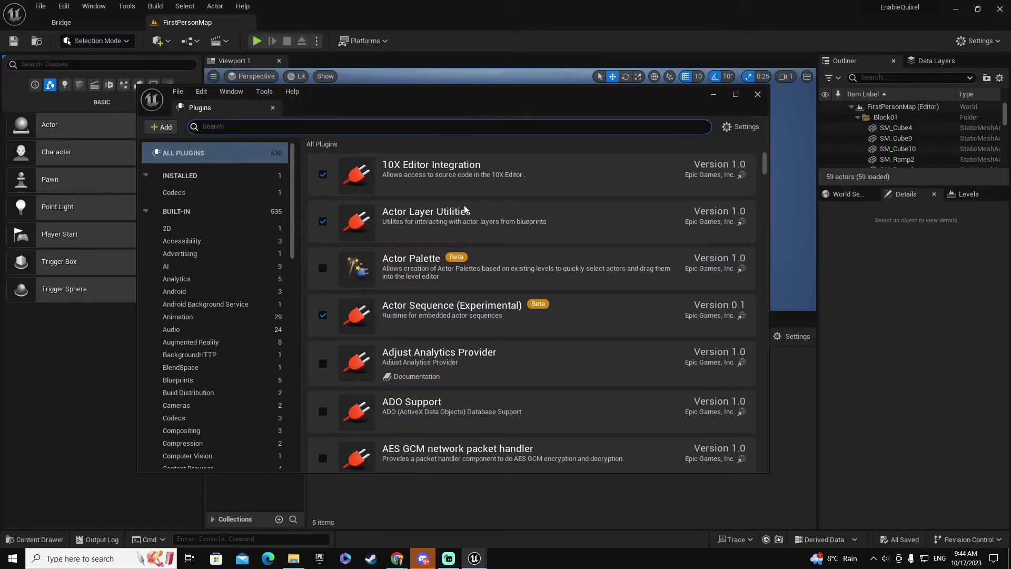
pyautogui.write('quixel')
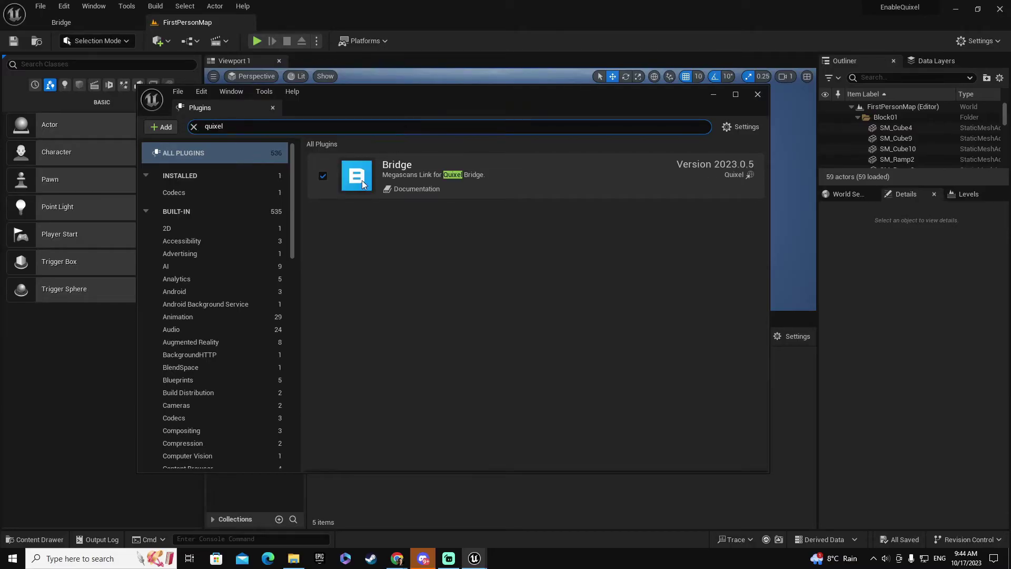
pyautogui.click(758, 94)
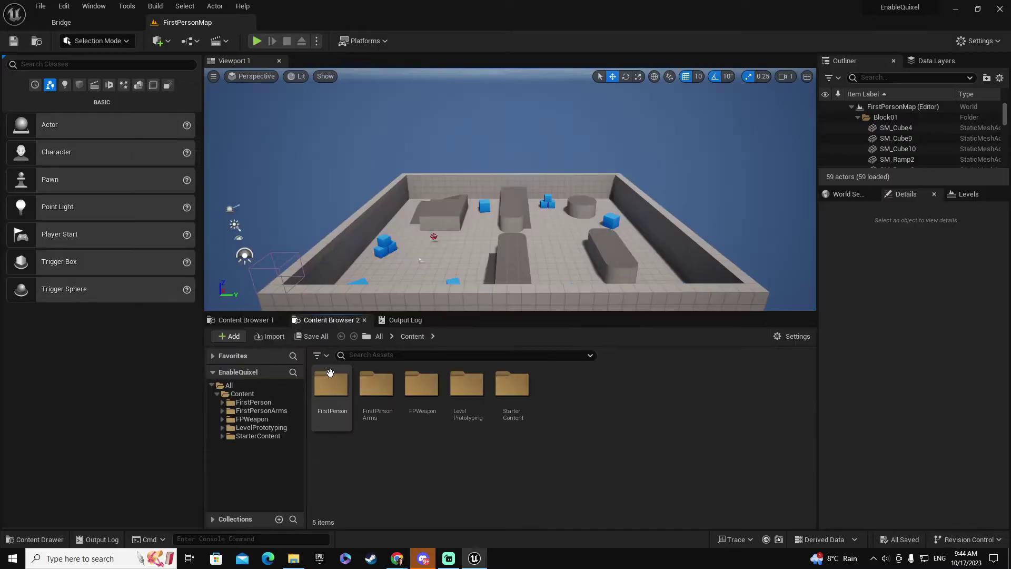
pyautogui.click(233, 338)
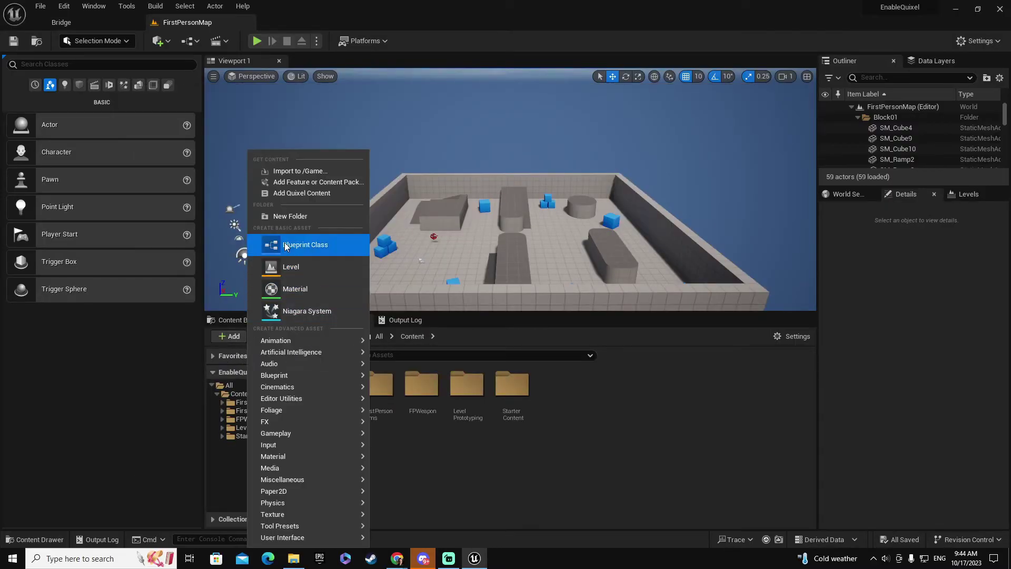
pyautogui.click(310, 193)
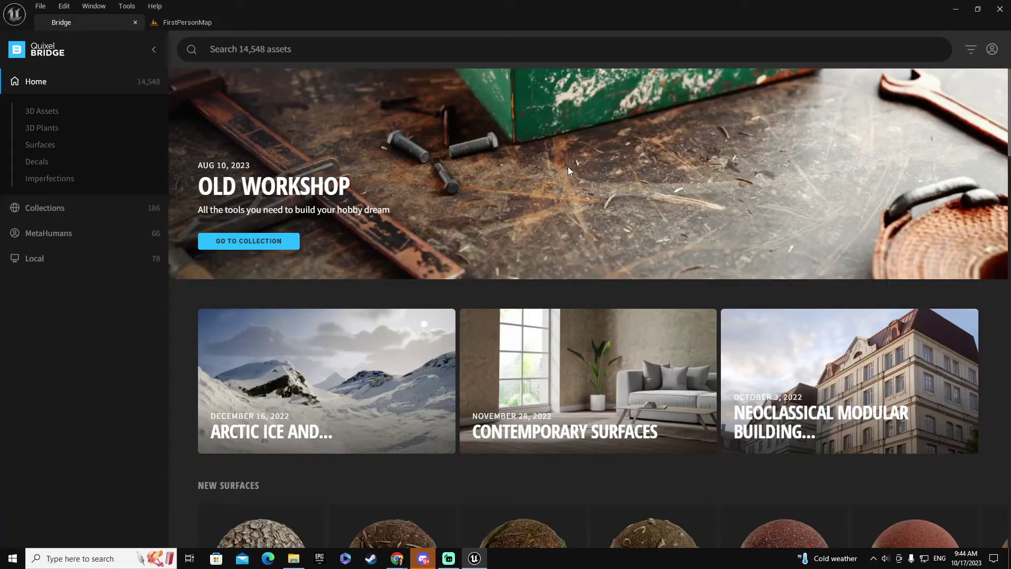